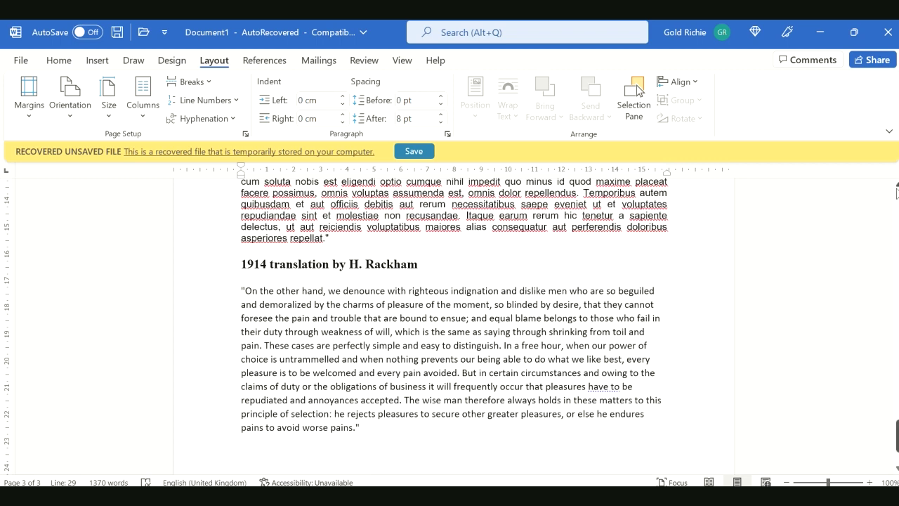
- Scroll up to the top of page 2 and place the cursor before the stray 'qui' line
scroll(897, 189, up, 4)
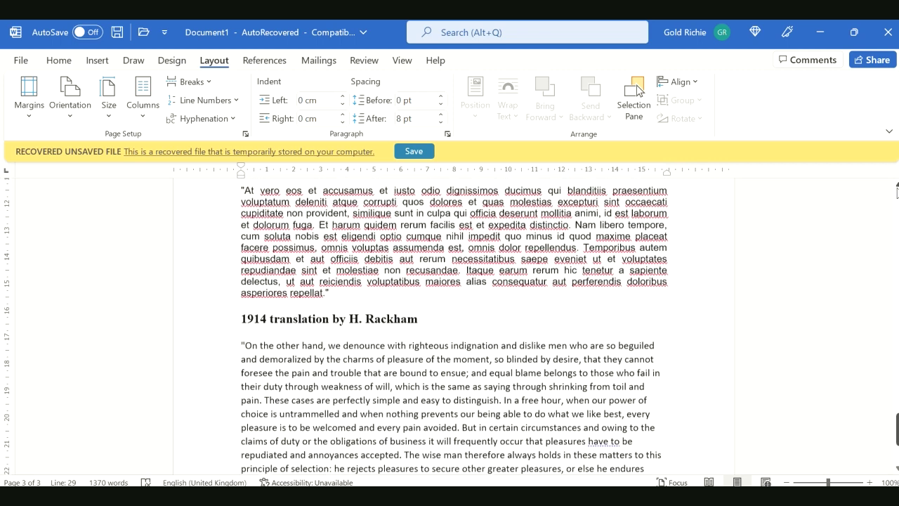
scroll(897, 190, up, 4)
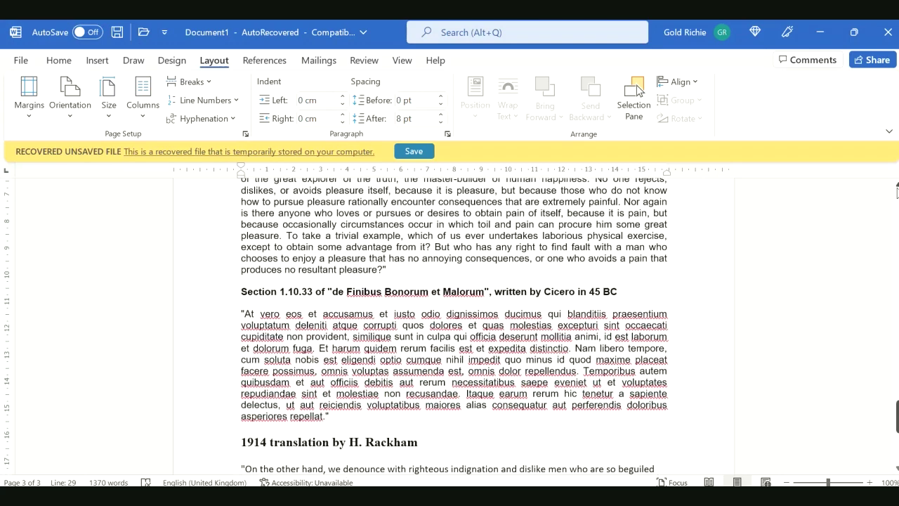
scroll(897, 190, up, 1)
scroll(897, 190, up, 1)
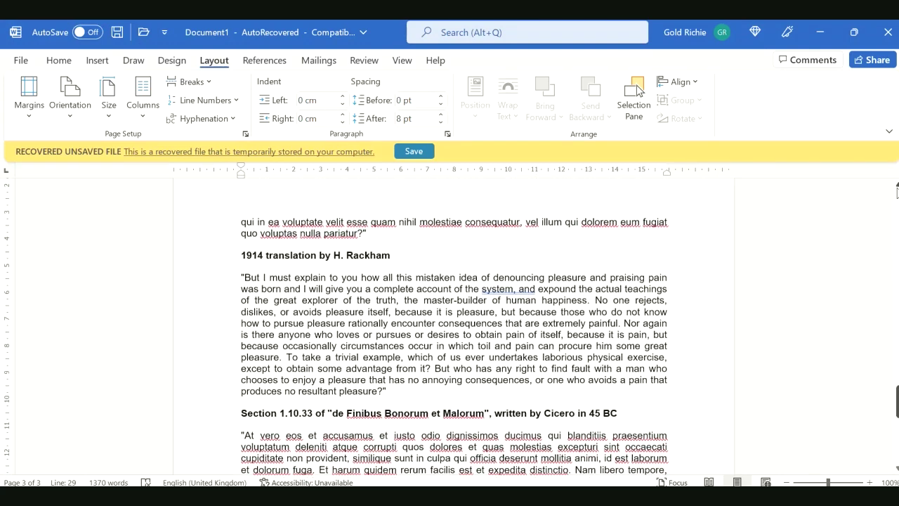
scroll(897, 189, up, 2)
scroll(897, 190, up, 1)
scroll(897, 190, up, 1)
scroll(898, 190, up, 1)
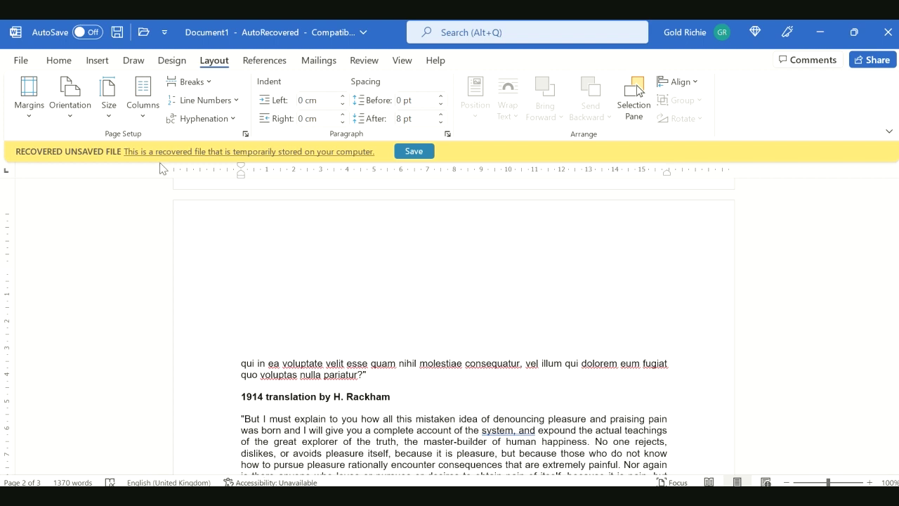
click(278, 323)
- Delete the stray paragraph break so 'qui in ea voluptate' joins the preceding text as 'reprehenderqui'
key(BackSpace)
key(BackSpace)
key(BackSpace)
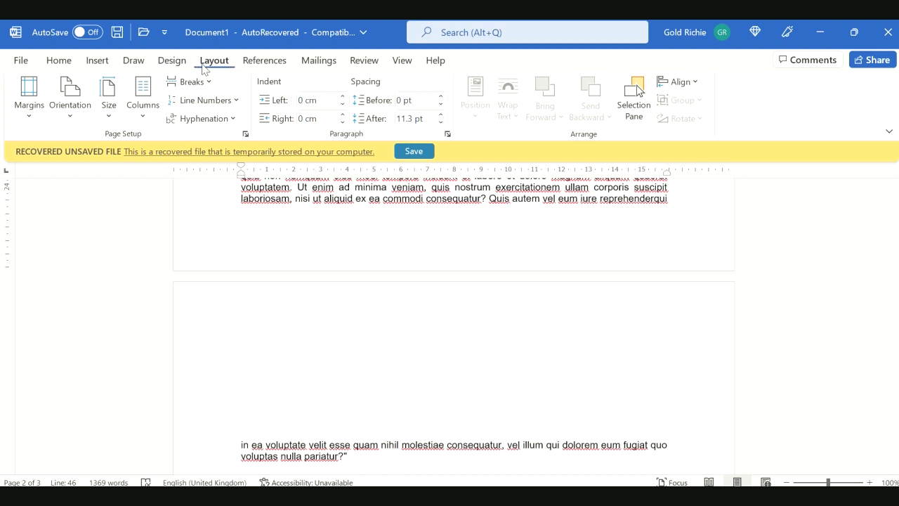
click(229, 101)
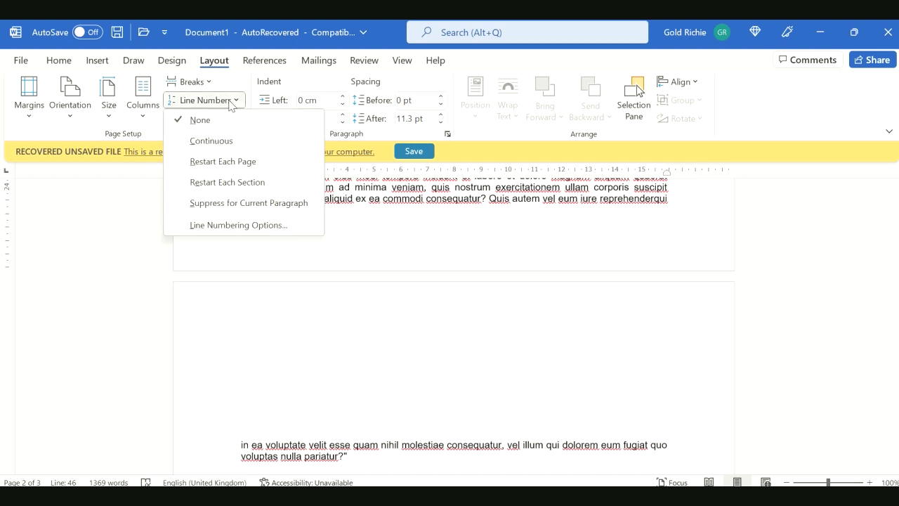
- Apply Continuous line numbering to the whole document and return to line 1 at the 'Lorem Ipsum' title
click(230, 141)
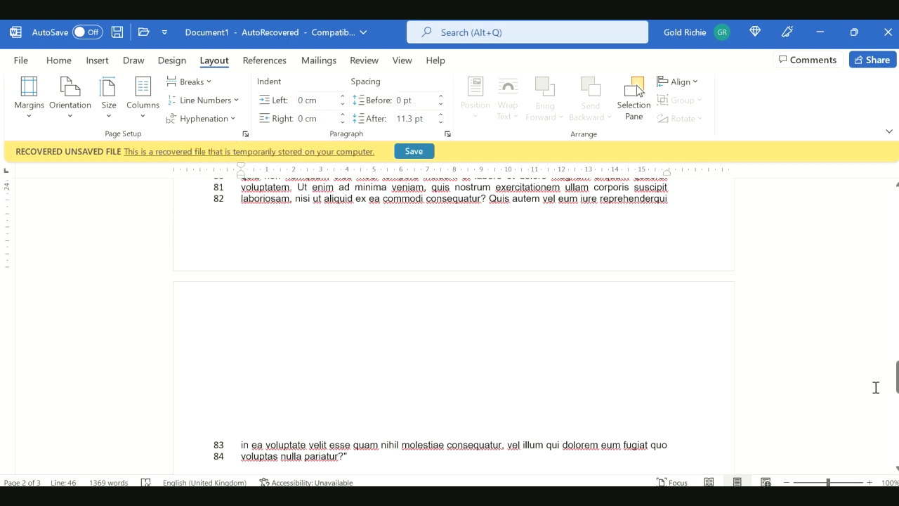
drag(896, 379, 897, 388)
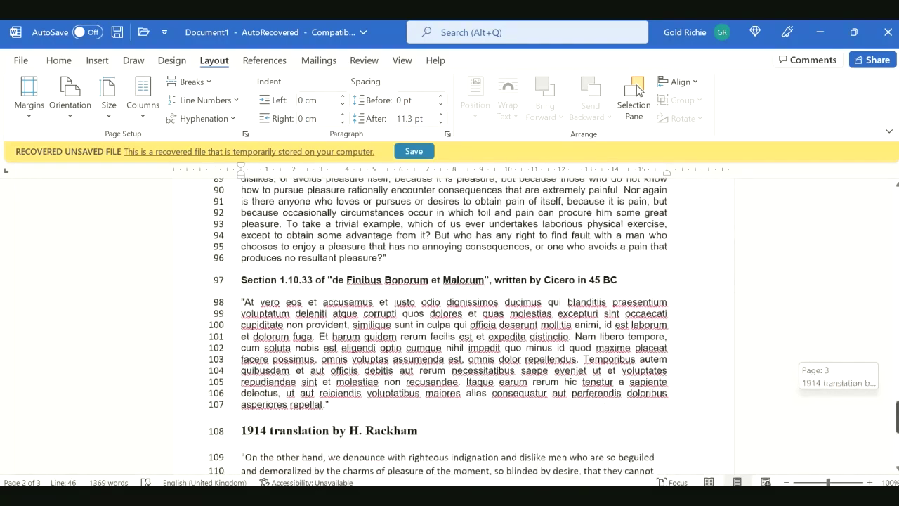
mouse_move(897, 388)
mouse_down()
mouse_move(896, 402)
mouse_move(875, 232)
mouse_move(884, 222)
mouse_up()
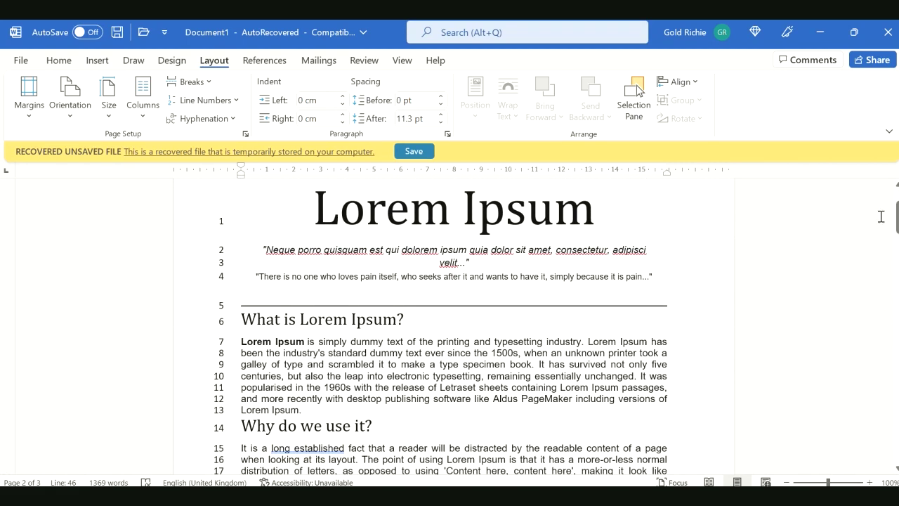
click(232, 102)
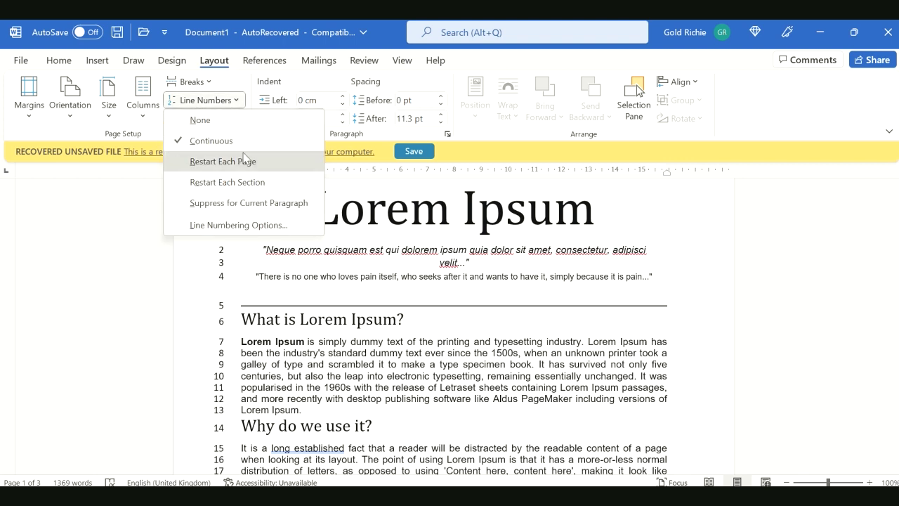
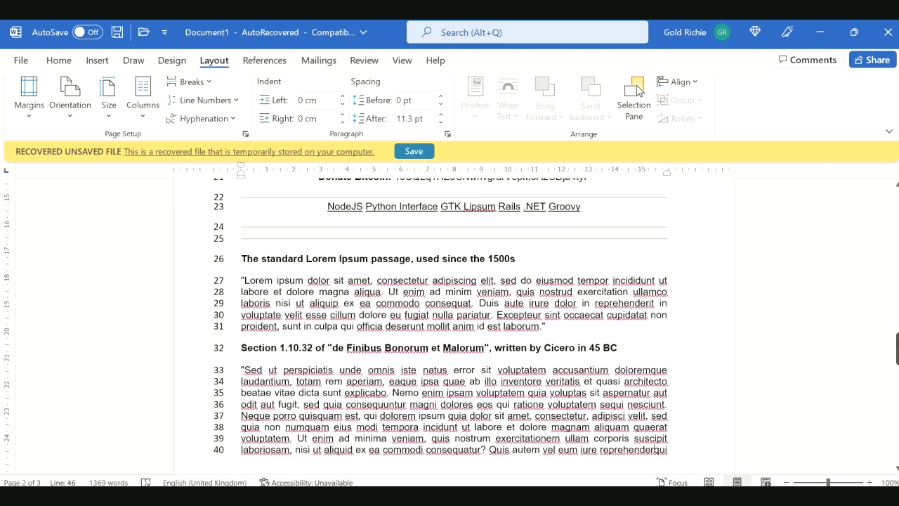
- Switch line numbering to Restart Each Section so numbers run continuously to 121 on page 3
mouse_move(897, 349)
mouse_down()
mouse_move(897, 287)
mouse_move(897, 445)
mouse_move(897, 399)
mouse_up()
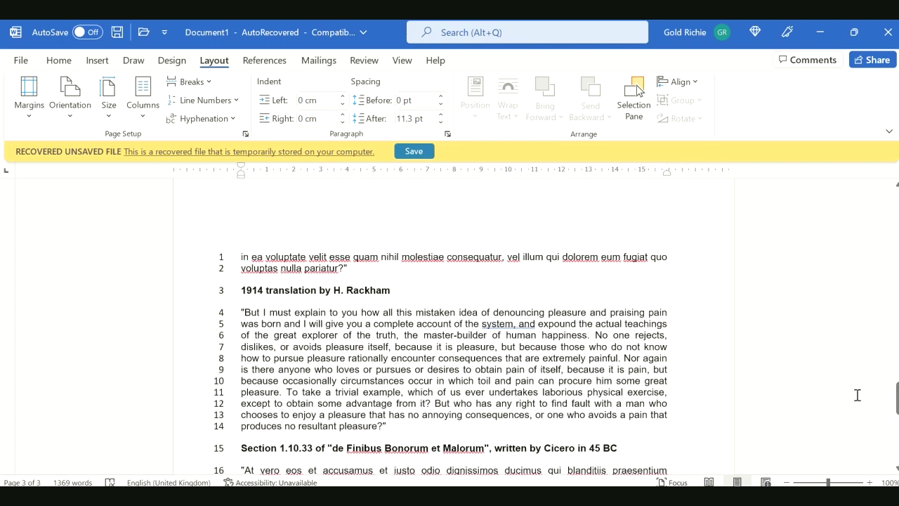
drag(897, 398, 876, 298)
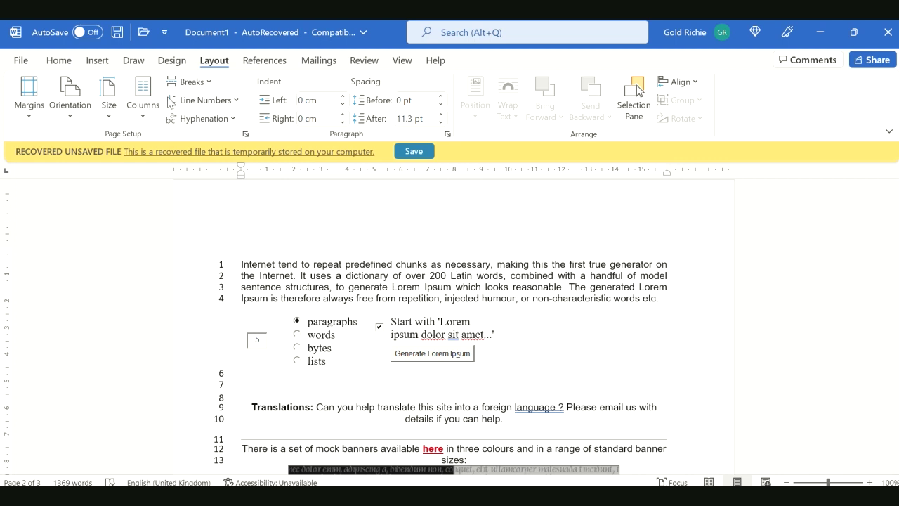
click(221, 102)
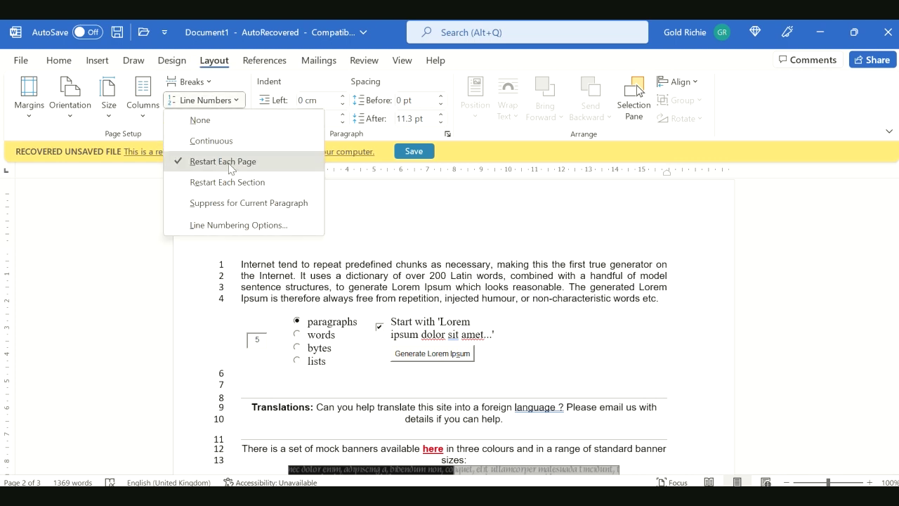
click(232, 181)
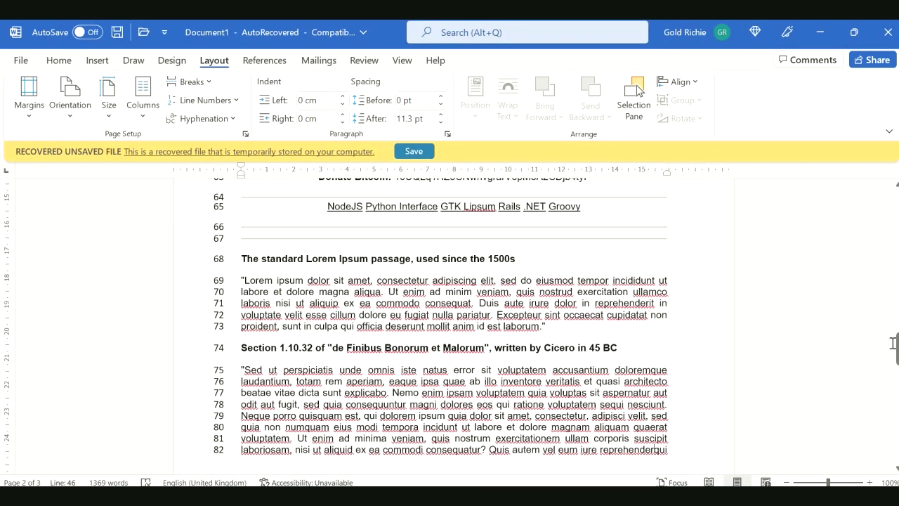
mouse_move(897, 350)
mouse_down()
mouse_move(898, 447)
mouse_move(877, 208)
mouse_move(891, 482)
mouse_up()
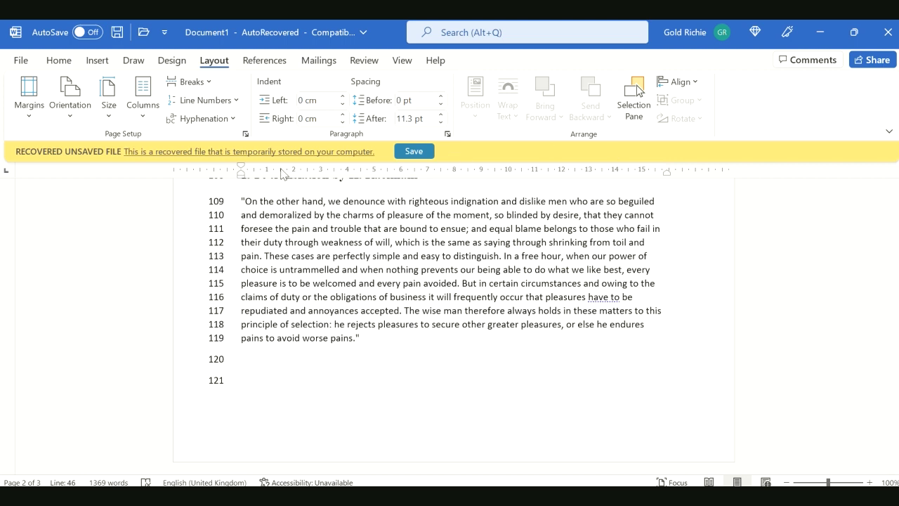
click(207, 100)
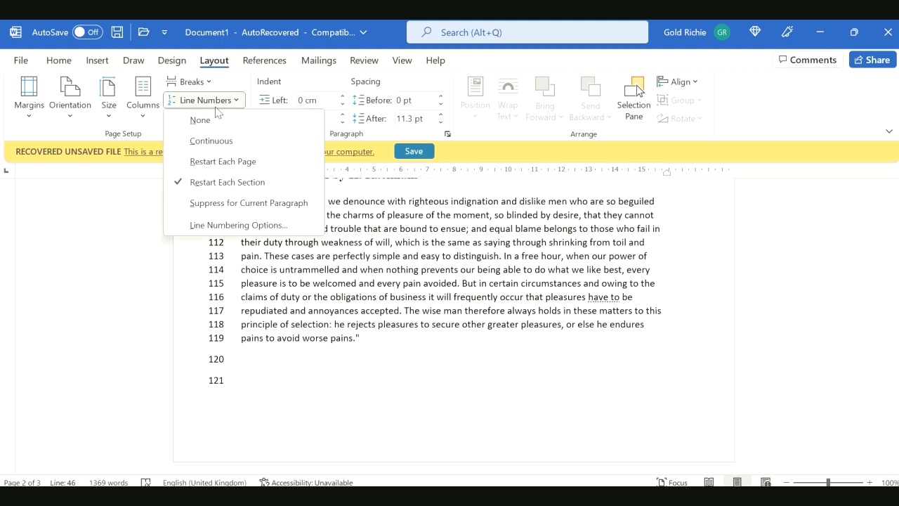
click(214, 102)
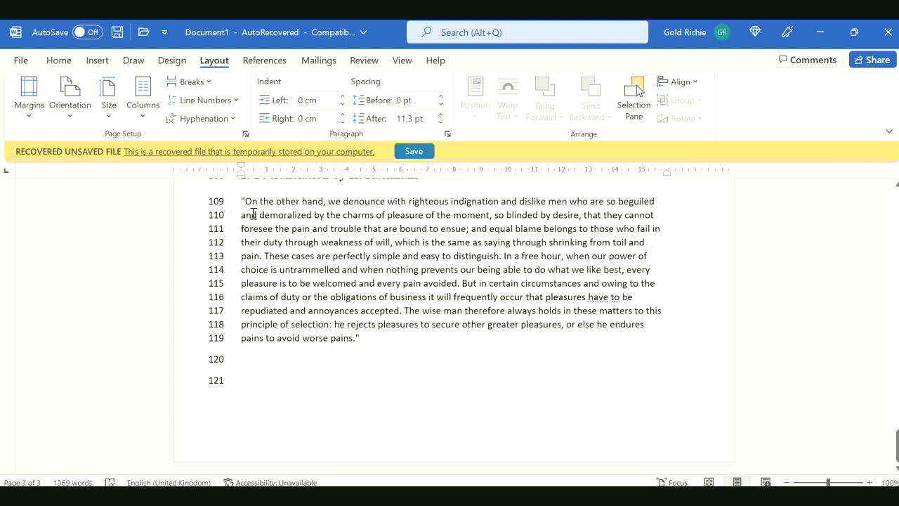
- Suppress line numbers for the closing 1914 translation paragraph so numbering ends at 110
drag(241, 202, 371, 345)
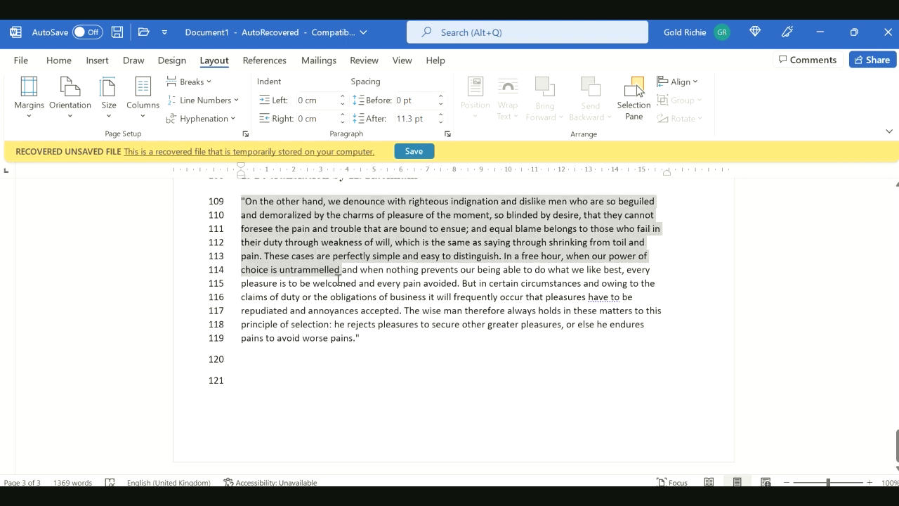
click(225, 102)
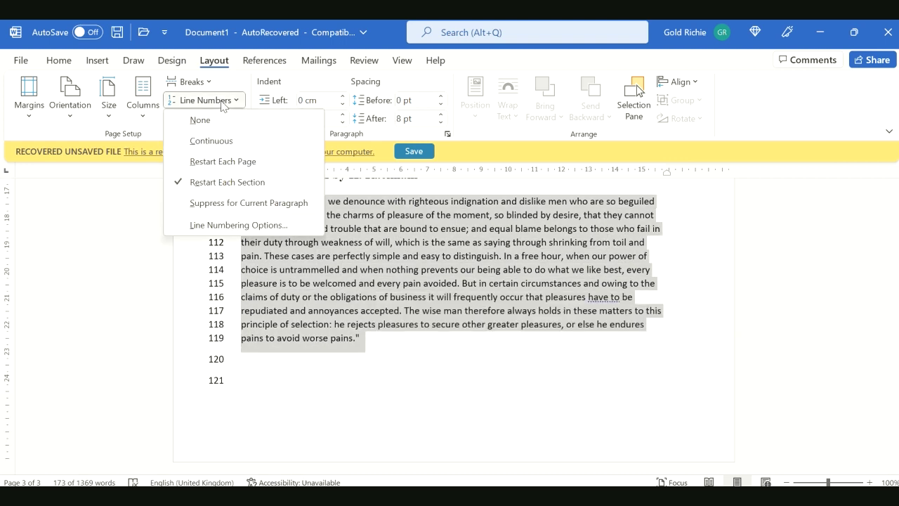
click(243, 202)
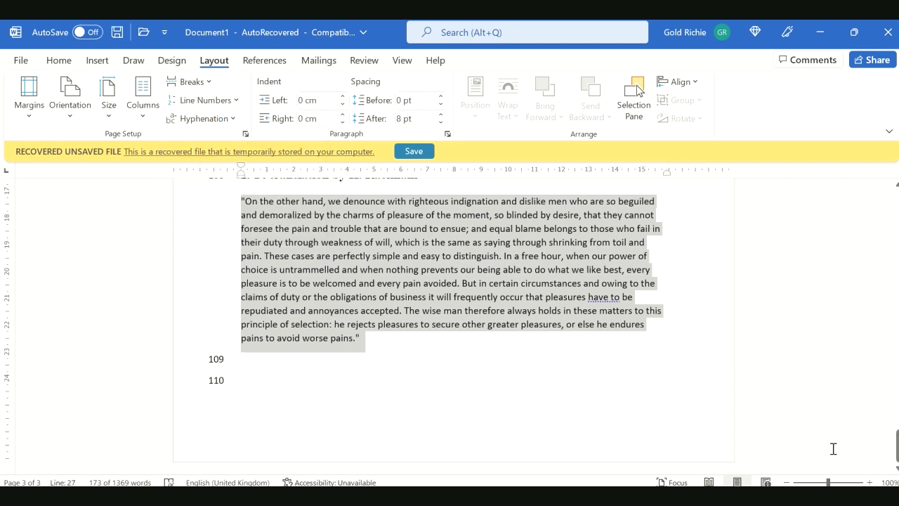
drag(897, 450, 897, 405)
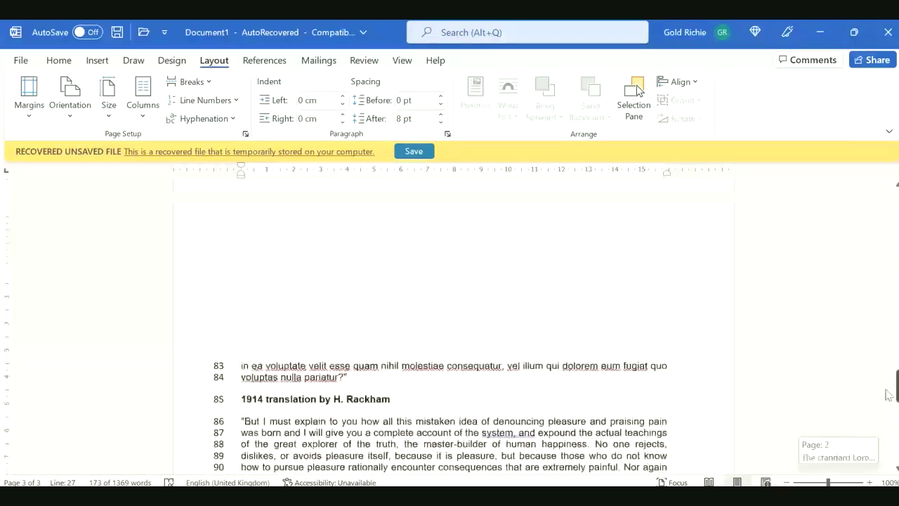
drag(897, 405, 897, 449)
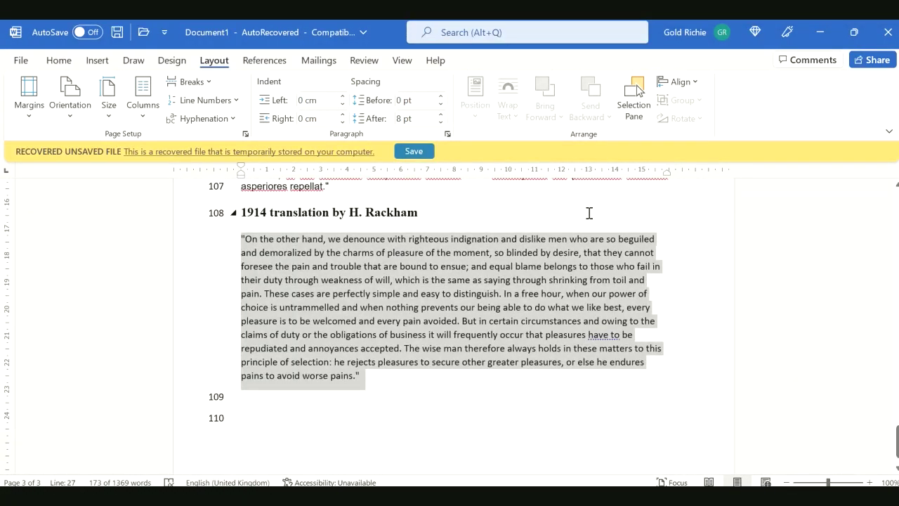
click(232, 100)
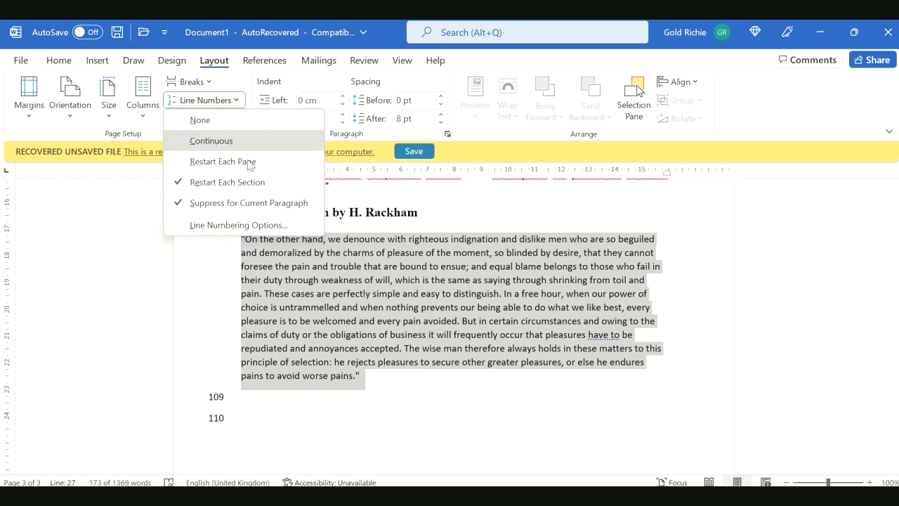
- In Line Numbering Options, apply the page setup to Selected text, moving the paragraph to page 4
click(260, 224)
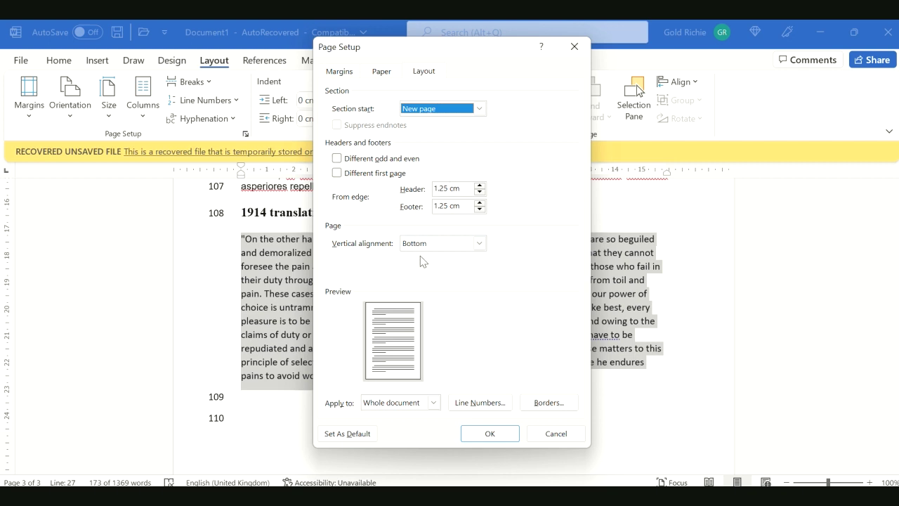
click(419, 404)
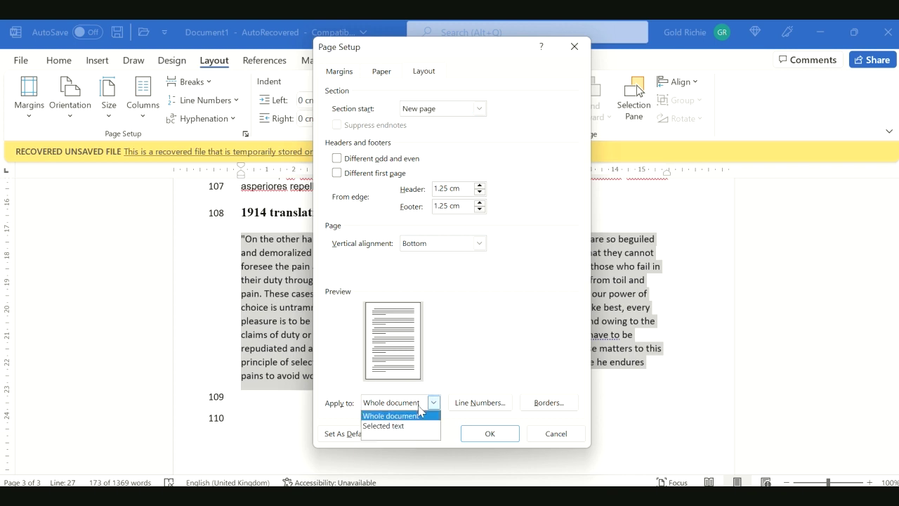
click(413, 426)
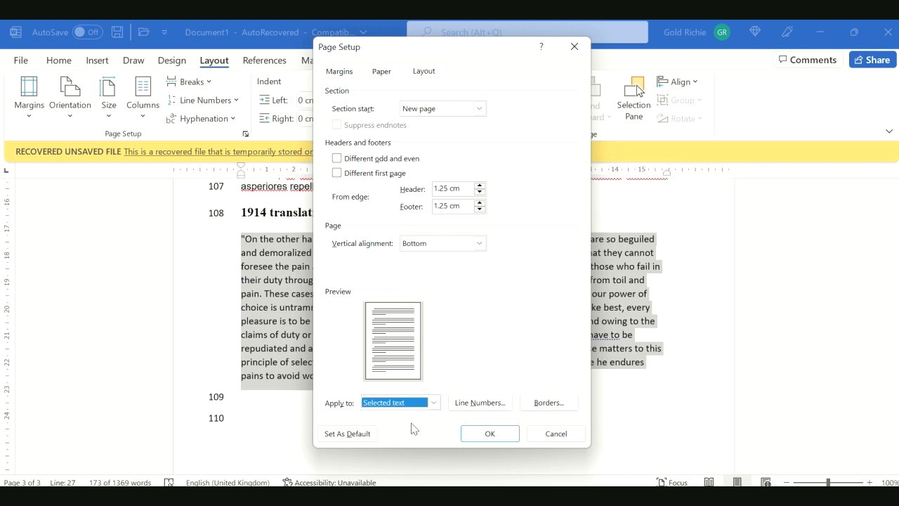
click(475, 436)
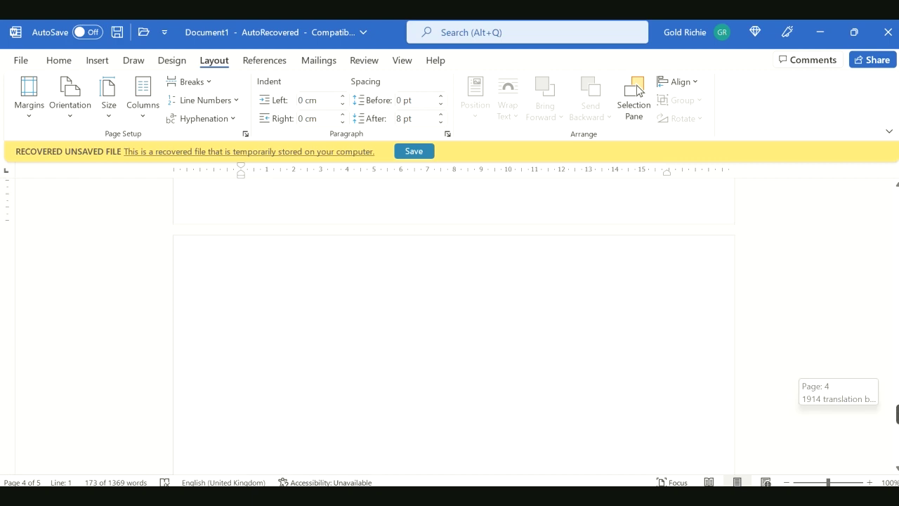
scroll(453, 323, up, 10)
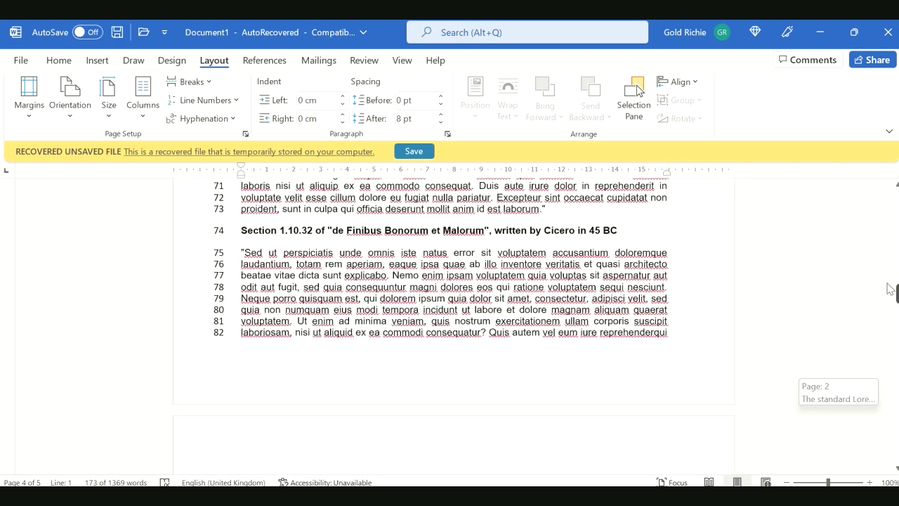
mouse_move(889, 330)
mouse_down()
mouse_move(877, 279)
mouse_move(891, 405)
mouse_move(885, 397)
mouse_up()
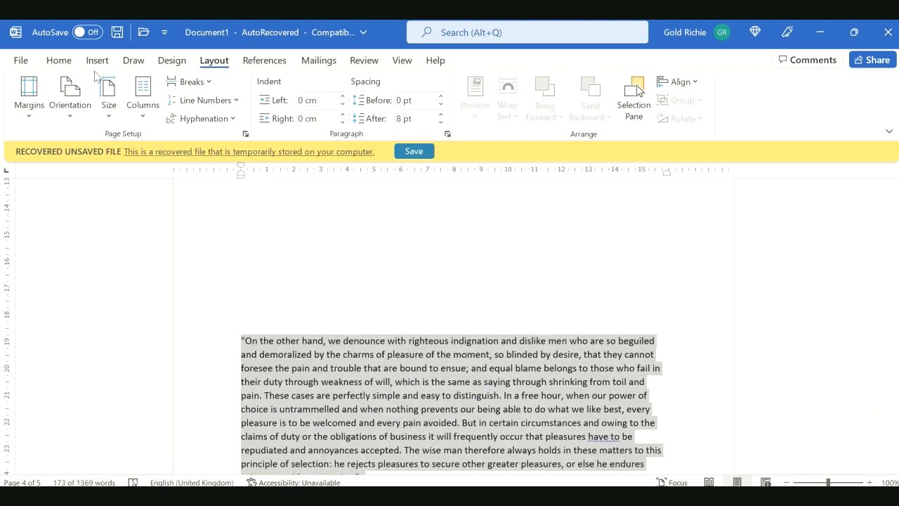
- Undo the section break, un-suppress the 1914 paragraph, then set line numbering to None
click(47, 59)
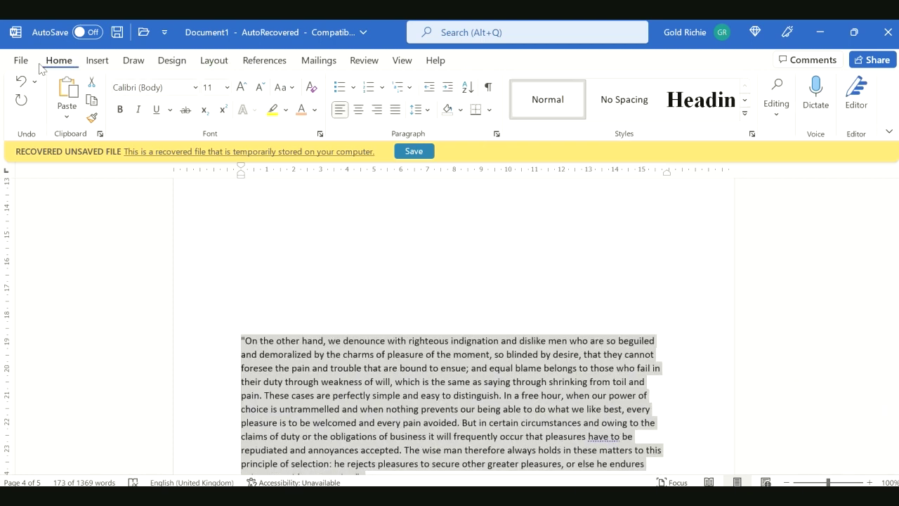
click(25, 83)
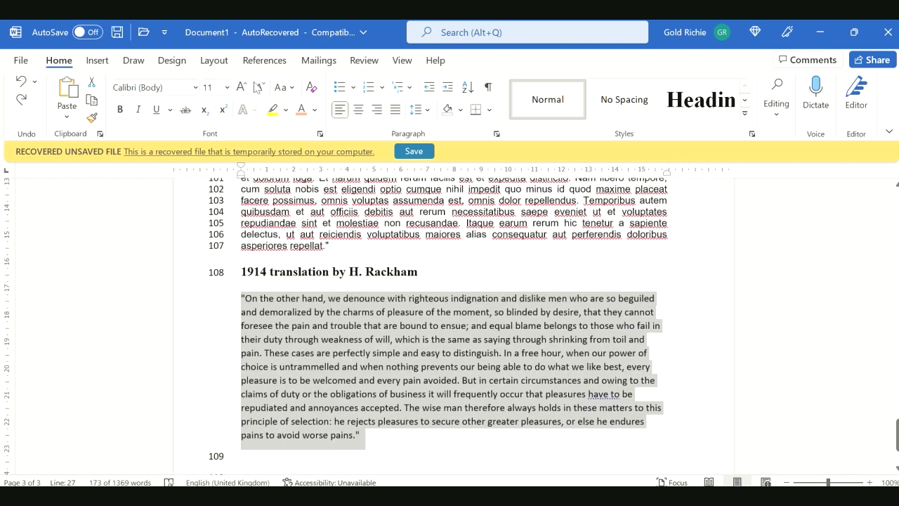
click(205, 64)
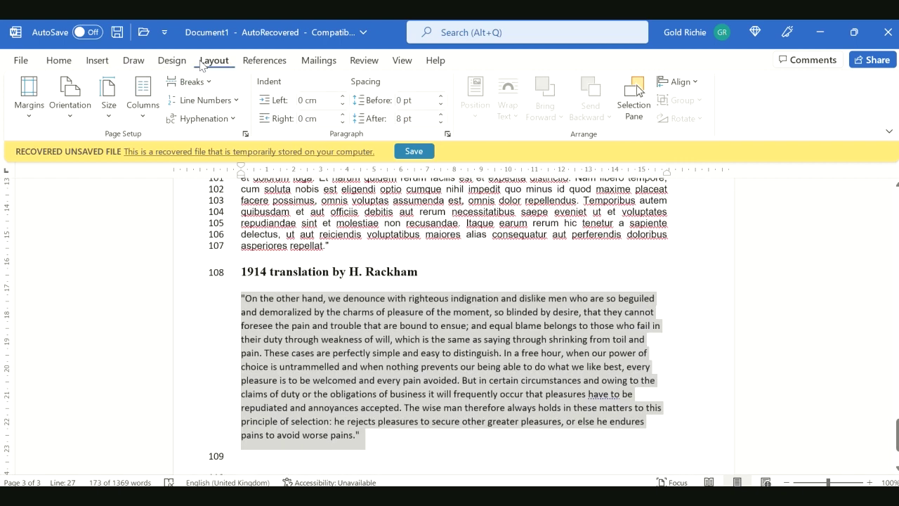
click(223, 104)
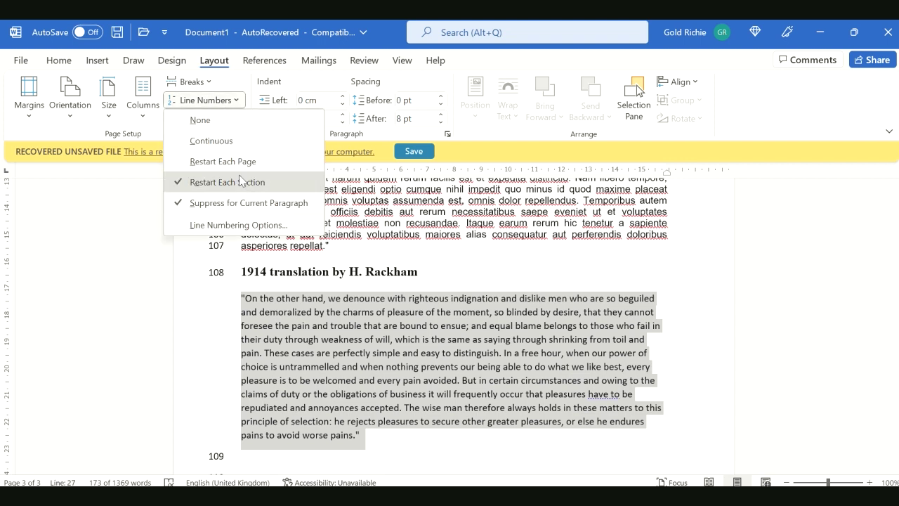
click(244, 200)
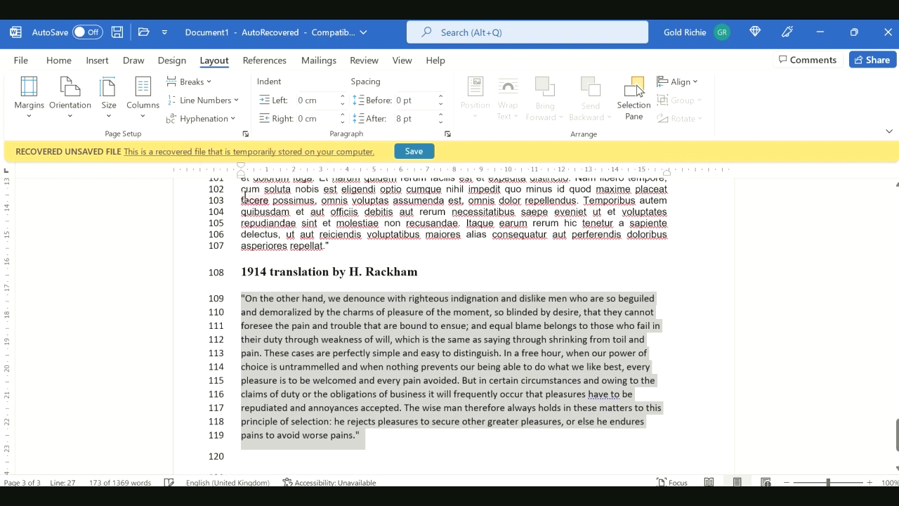
click(234, 100)
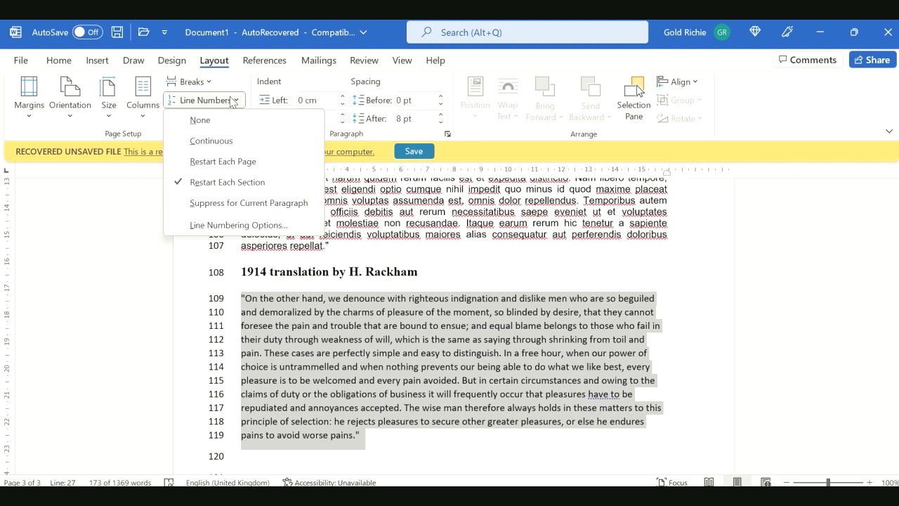
click(234, 121)
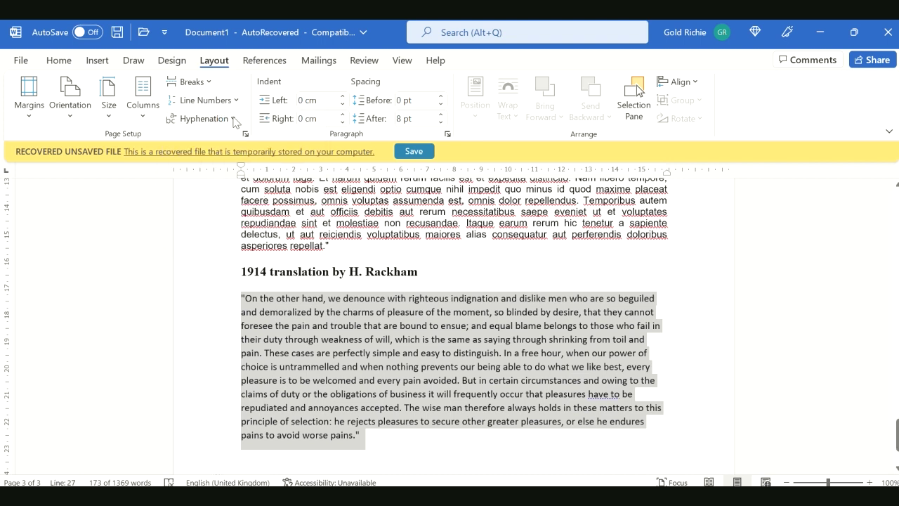